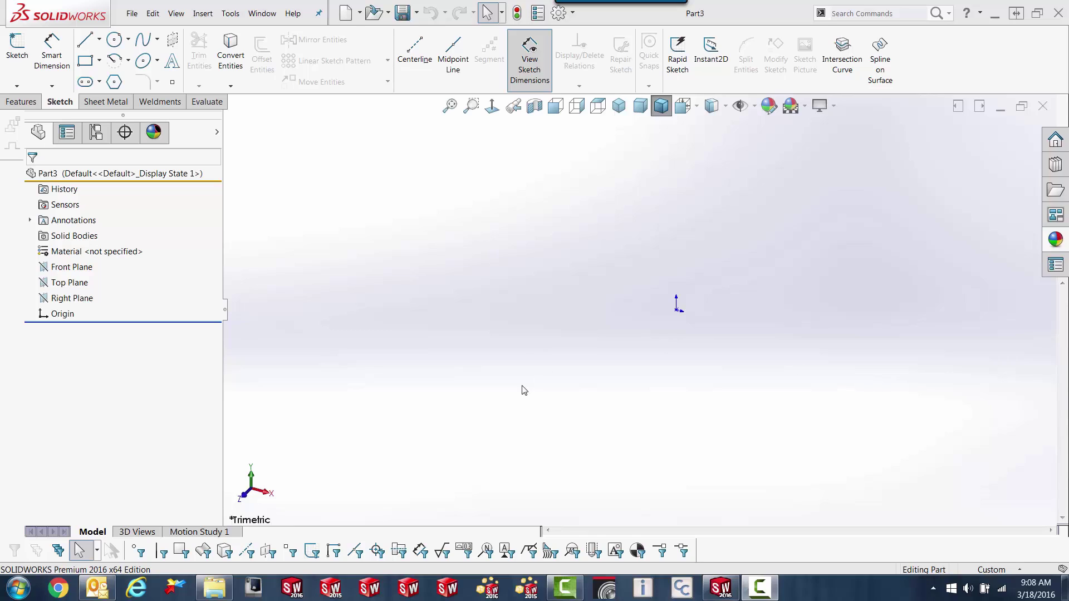
Start a sketch on the Top Plane and draw a circle centred on the origin.
click(70, 283)
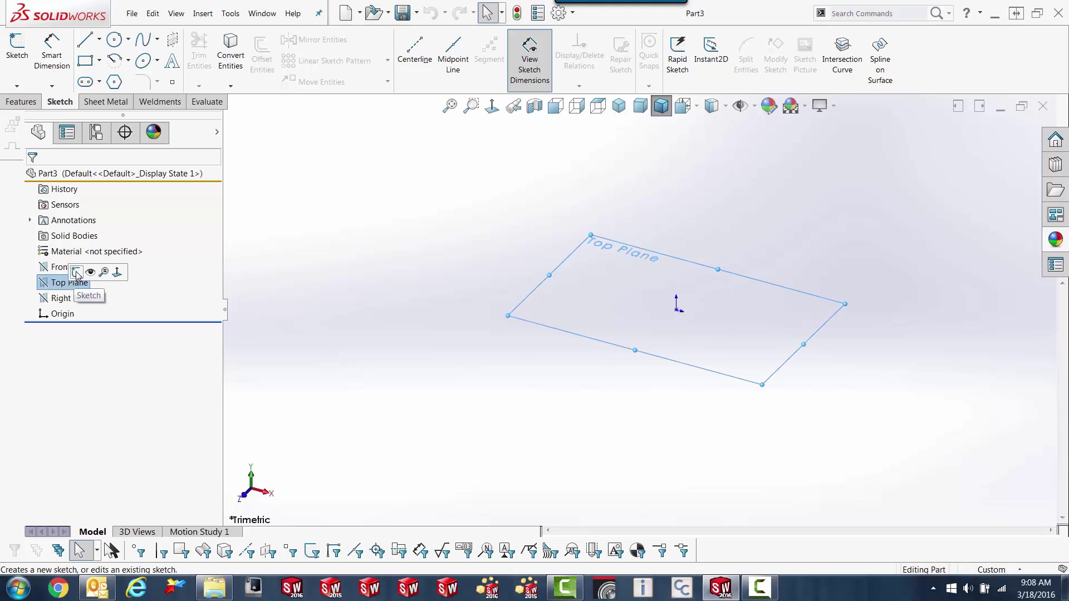
click(81, 271)
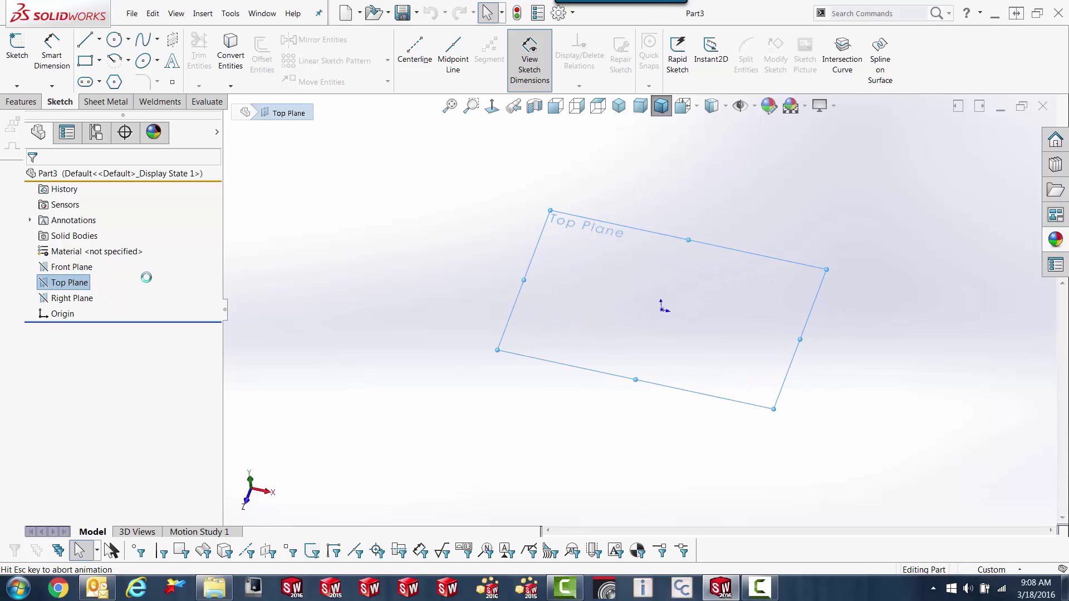
click(115, 40)
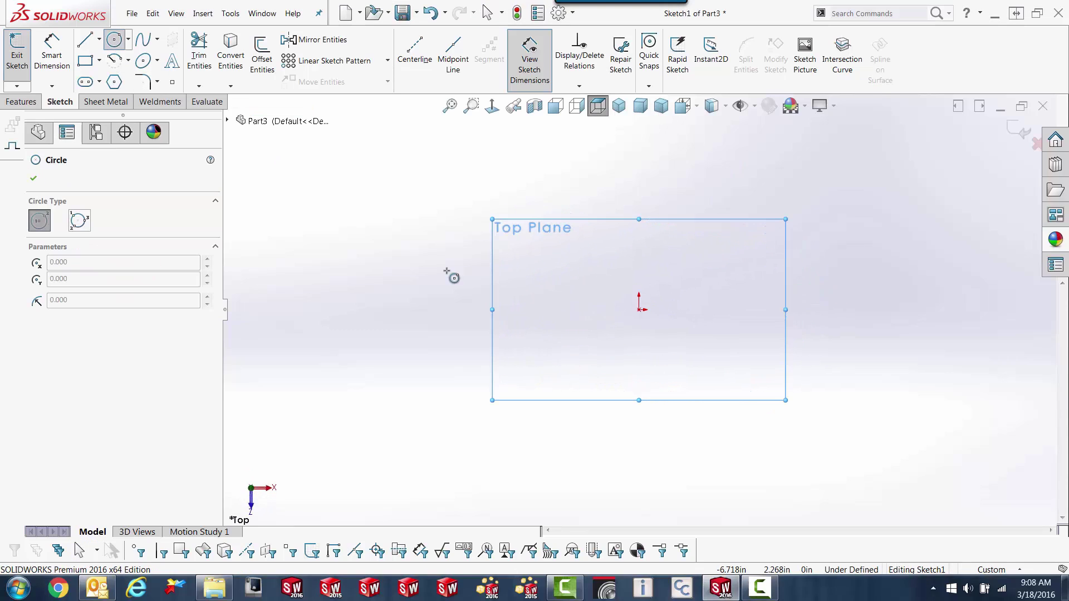
click(640, 310)
click(597, 162)
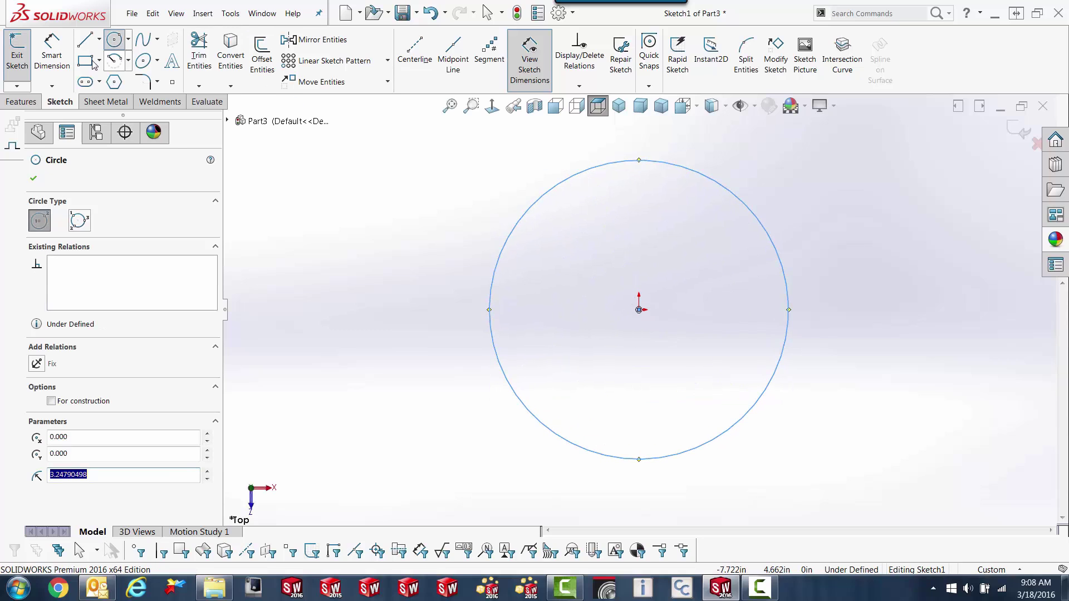
Dimension the circle's diameter to 12 inches and reposition the label.
click(60, 58)
click(507, 259)
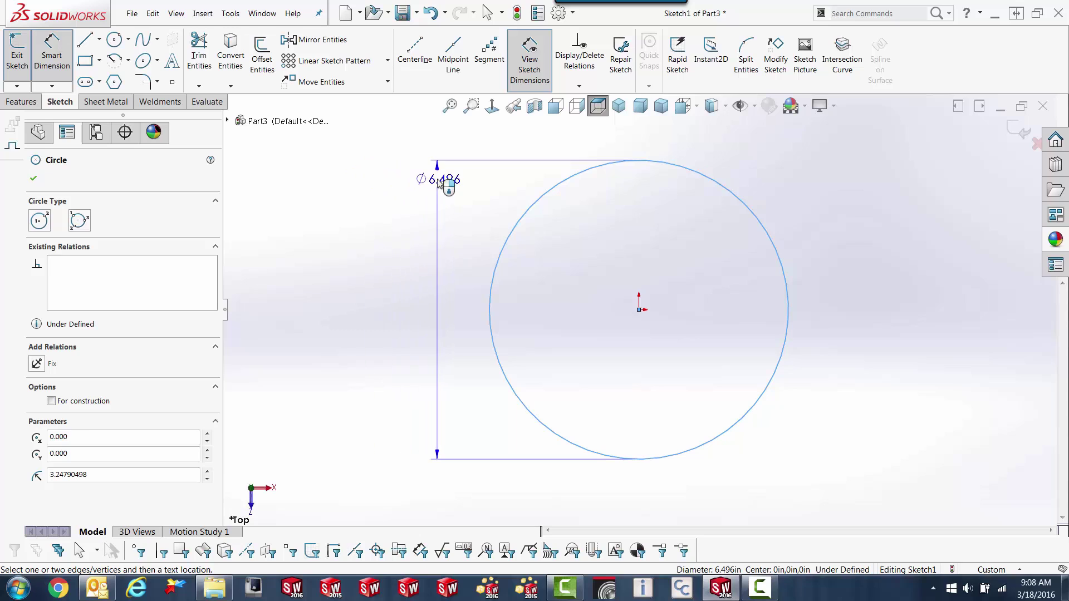
click(440, 182)
text(12)
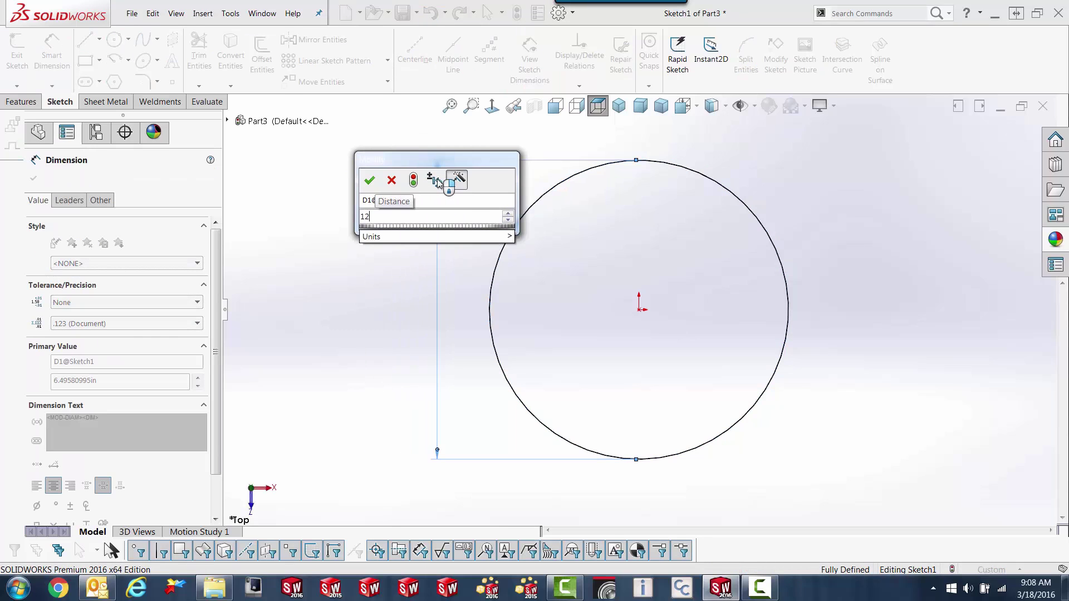
key(Return)
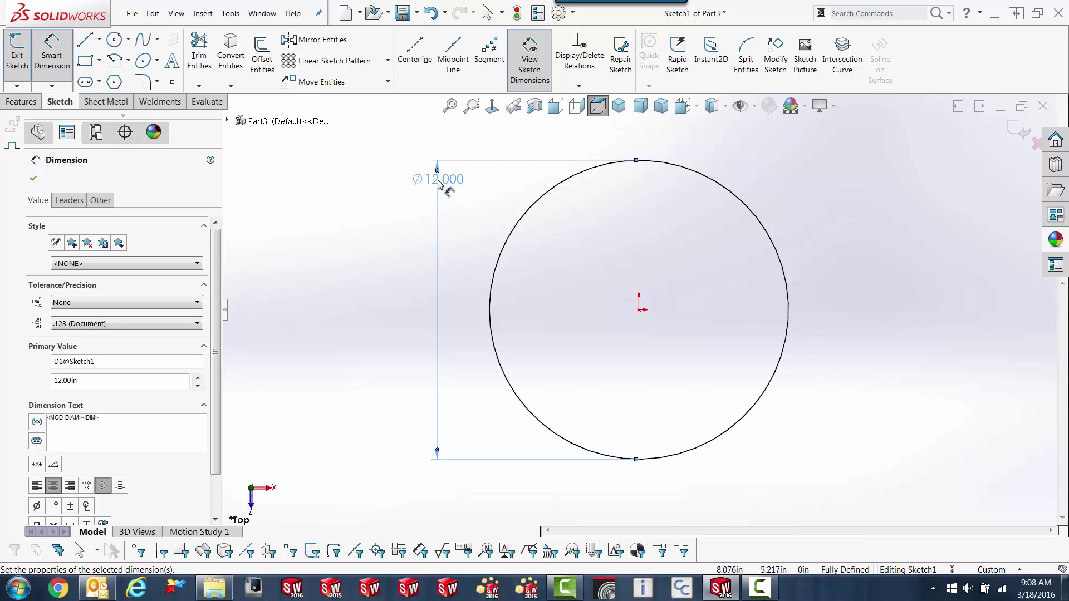
drag(436, 178, 435, 219)
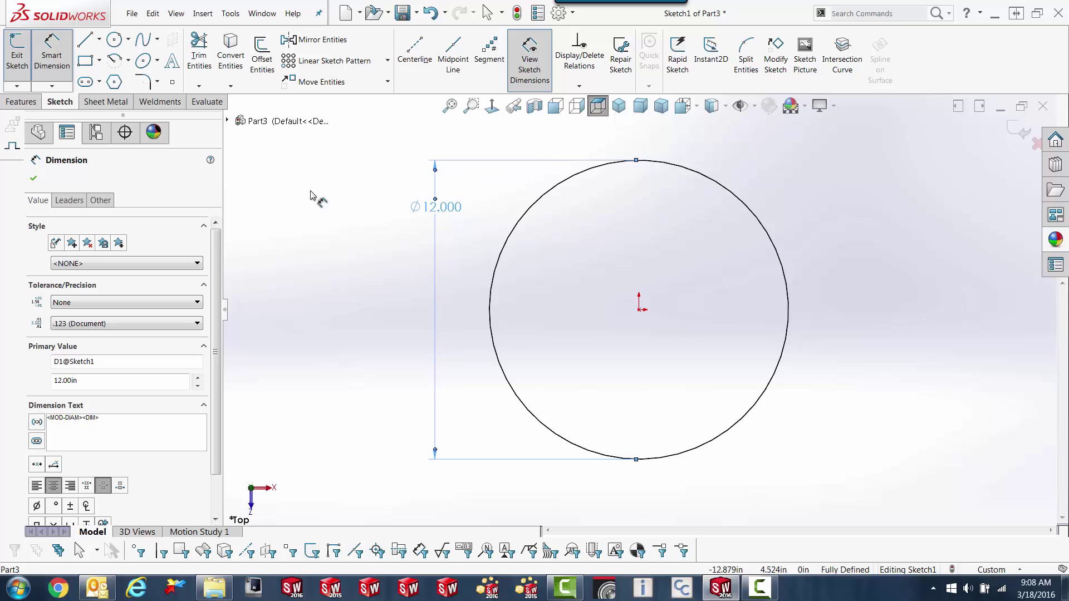
Build a 0.125 in thick sheet metal base flange from the circle sketch.
click(117, 102)
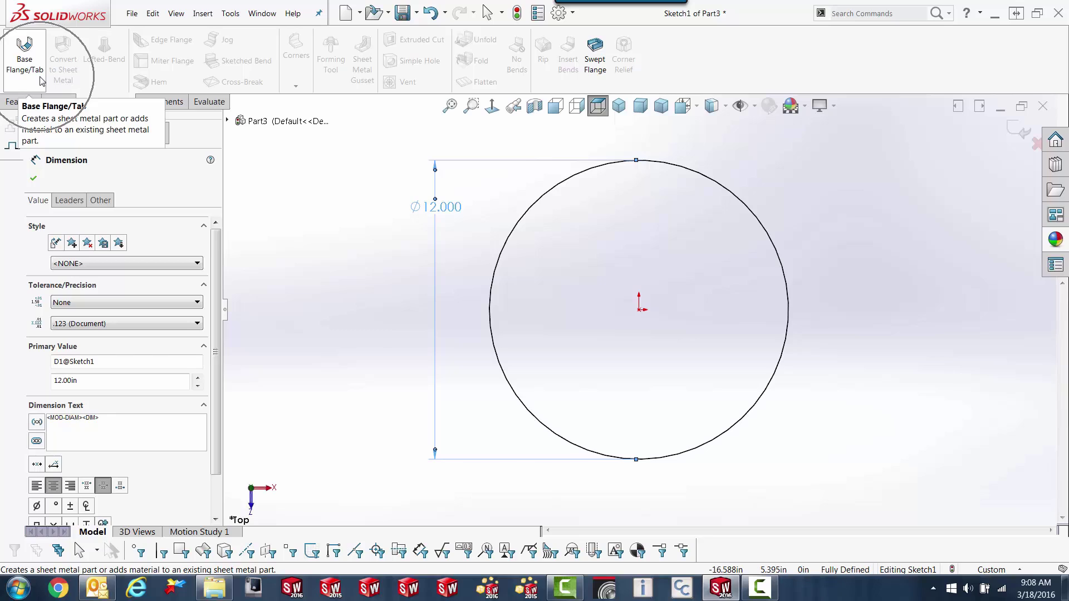
click(40, 80)
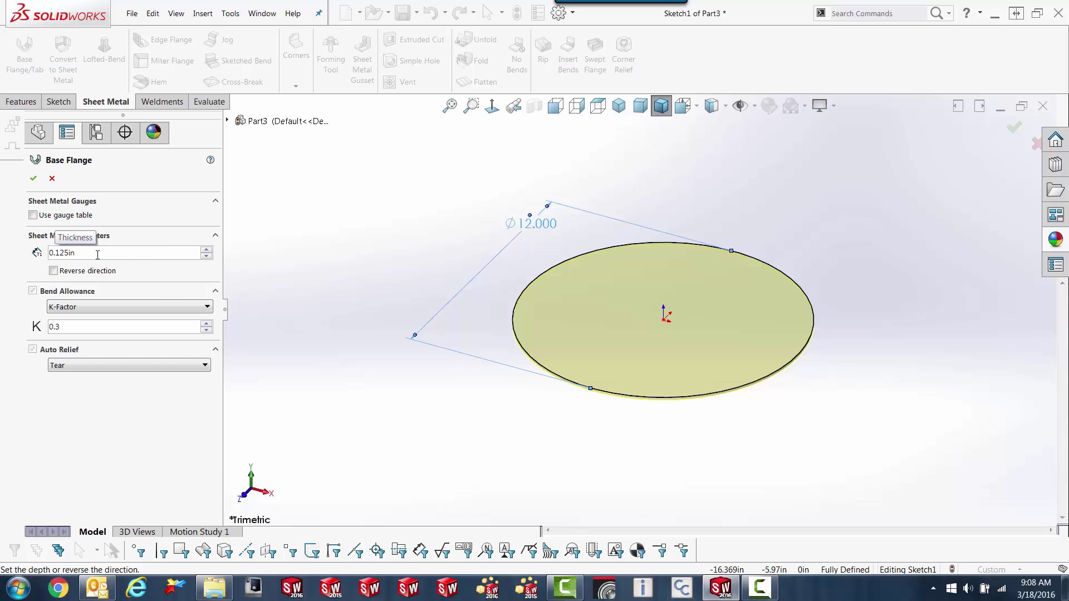
click(34, 178)
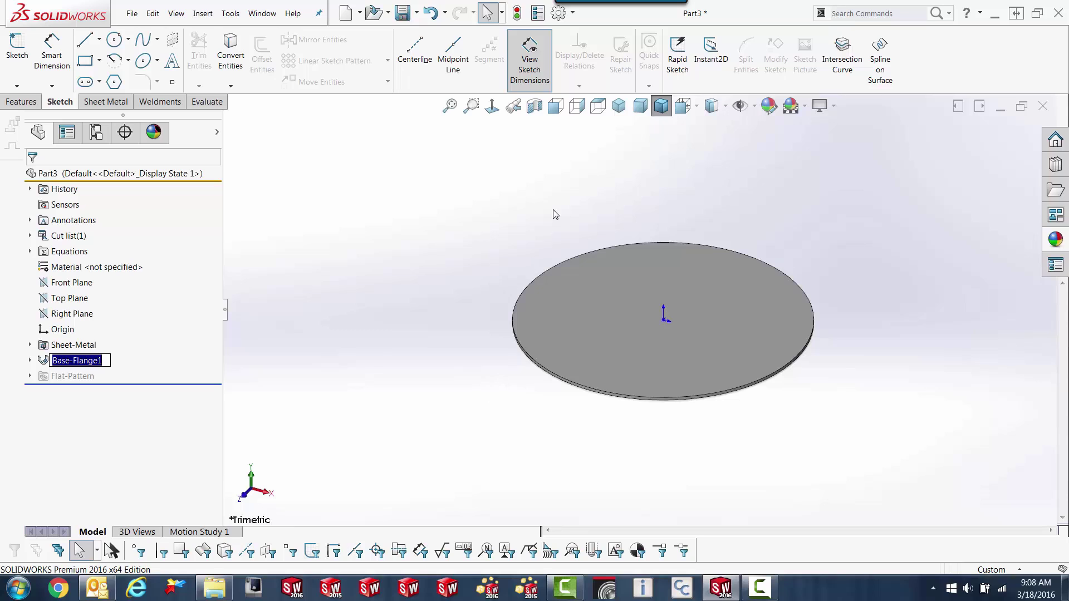
In Top view, sketch a vertical midpoint line from the origin on the disc's top face.
click(598, 105)
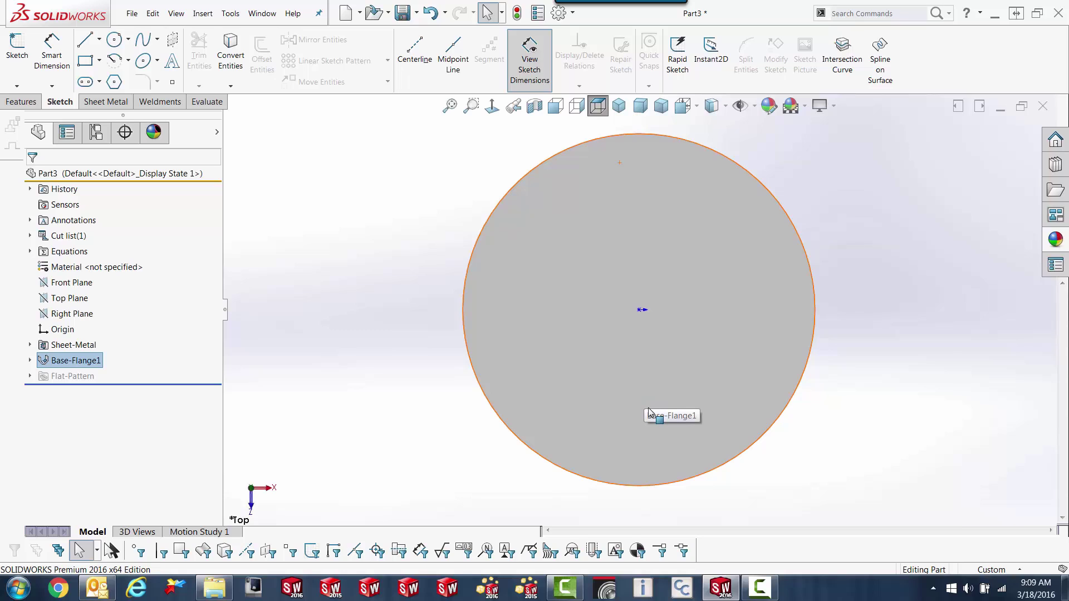
click(645, 374)
click(688, 327)
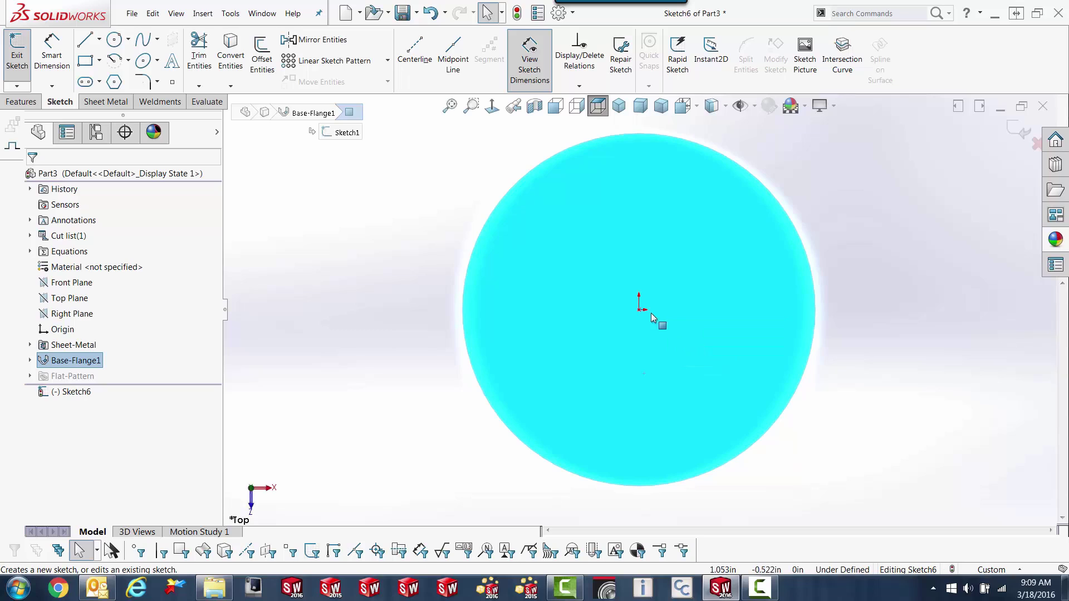
key(l)
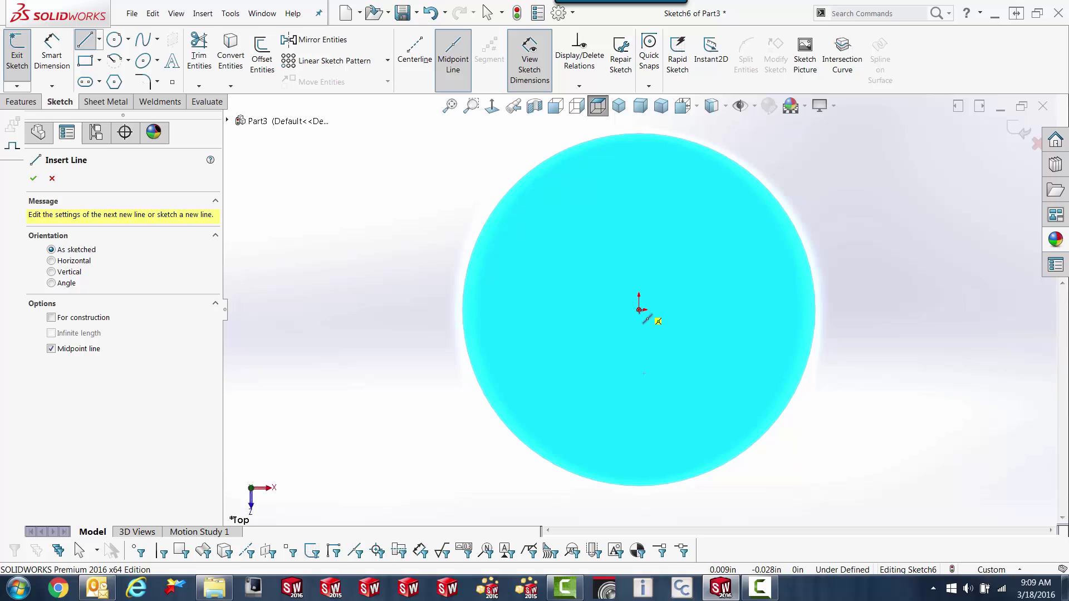
click(639, 309)
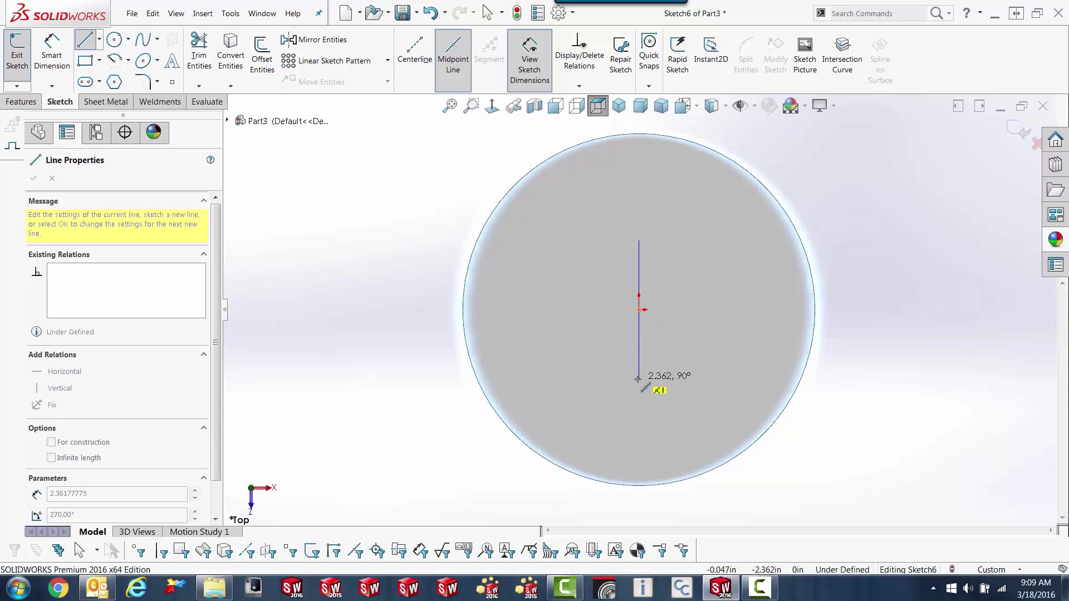
click(640, 381)
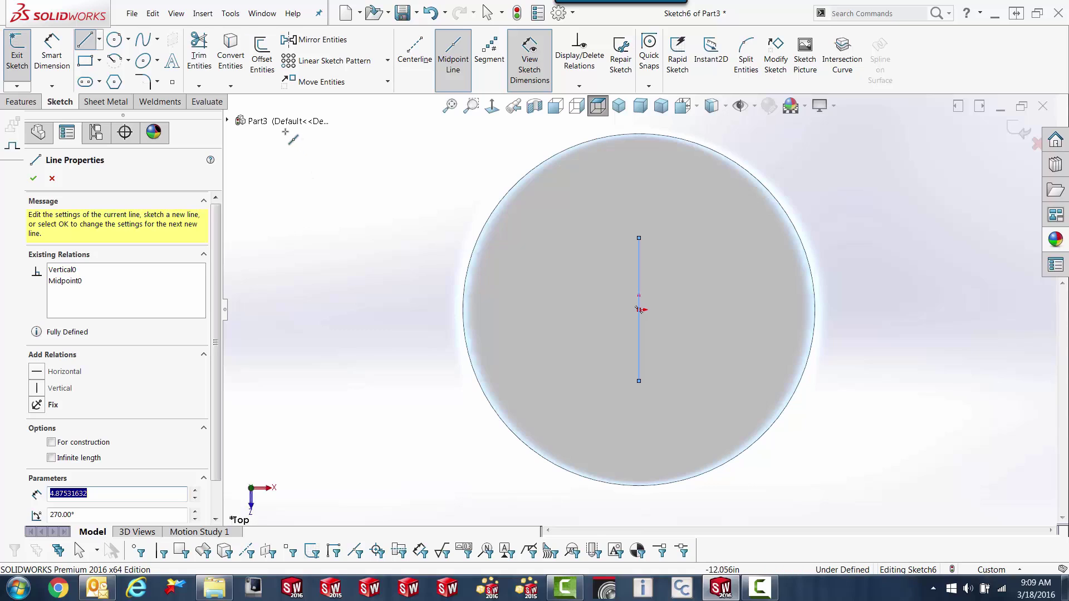
Create a Sketched Bend keeping the left half fixed, with a 180 degree angle.
click(106, 102)
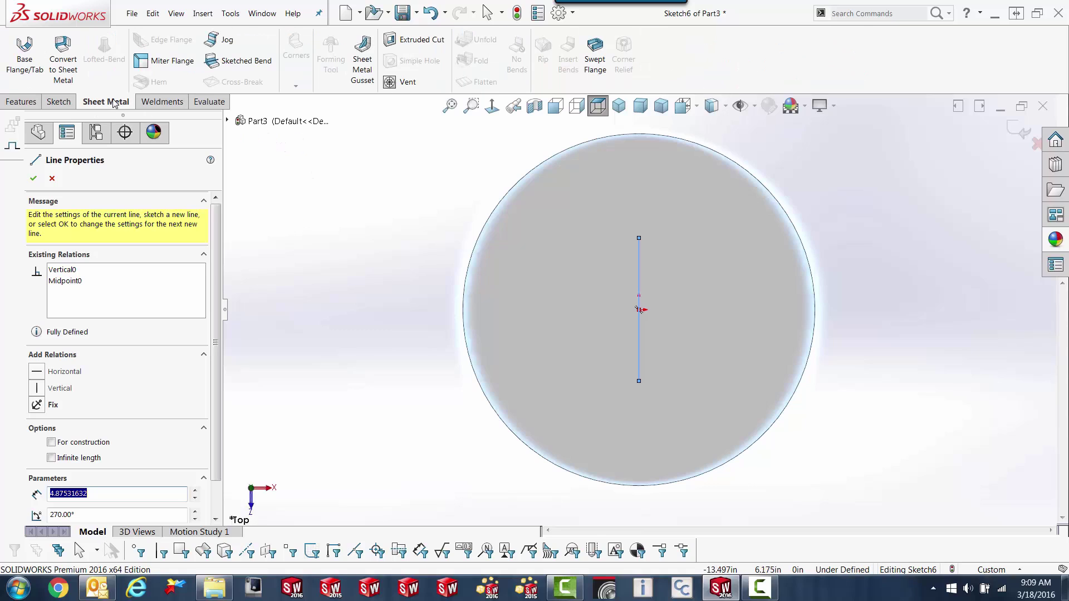
click(226, 69)
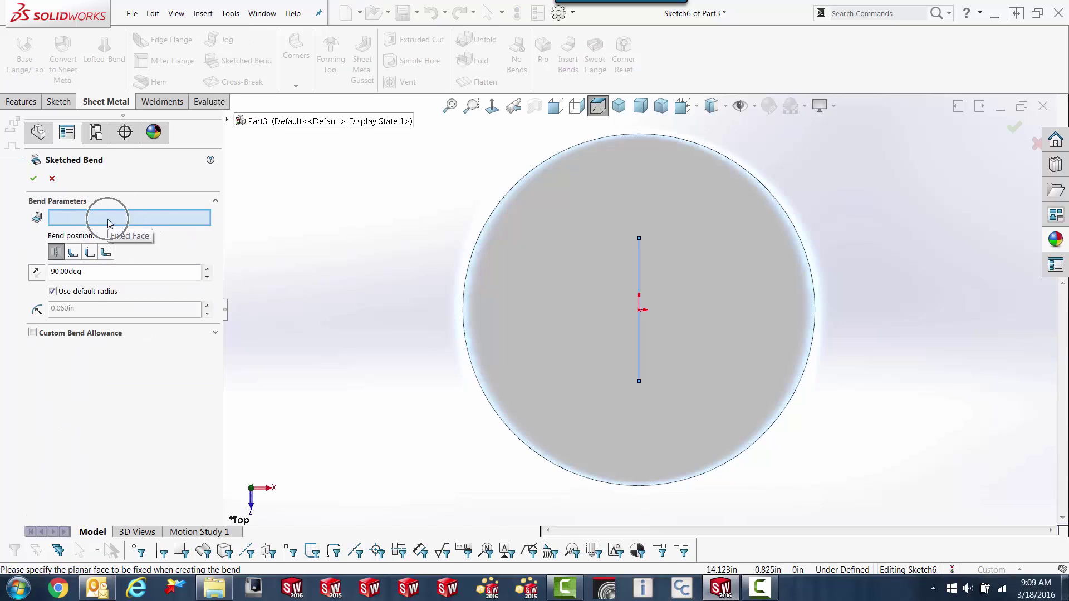
click(500, 263)
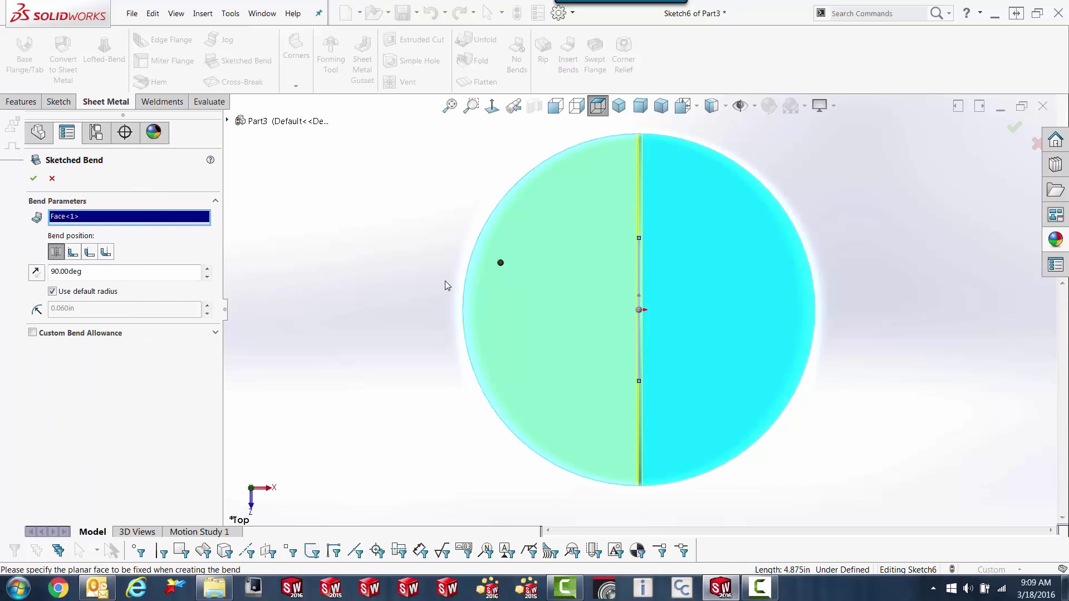
click(102, 271)
text(180)
key(Return)
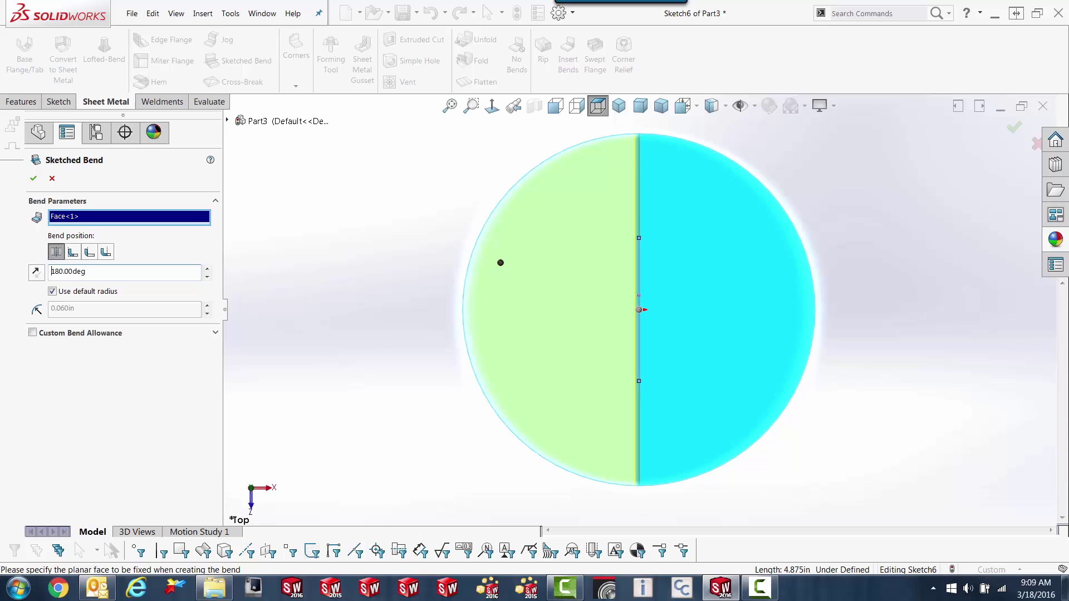
scroll(456, 397, down, 2)
scroll(456, 389, down, 2)
middle_drag(456, 389, 473, 14)
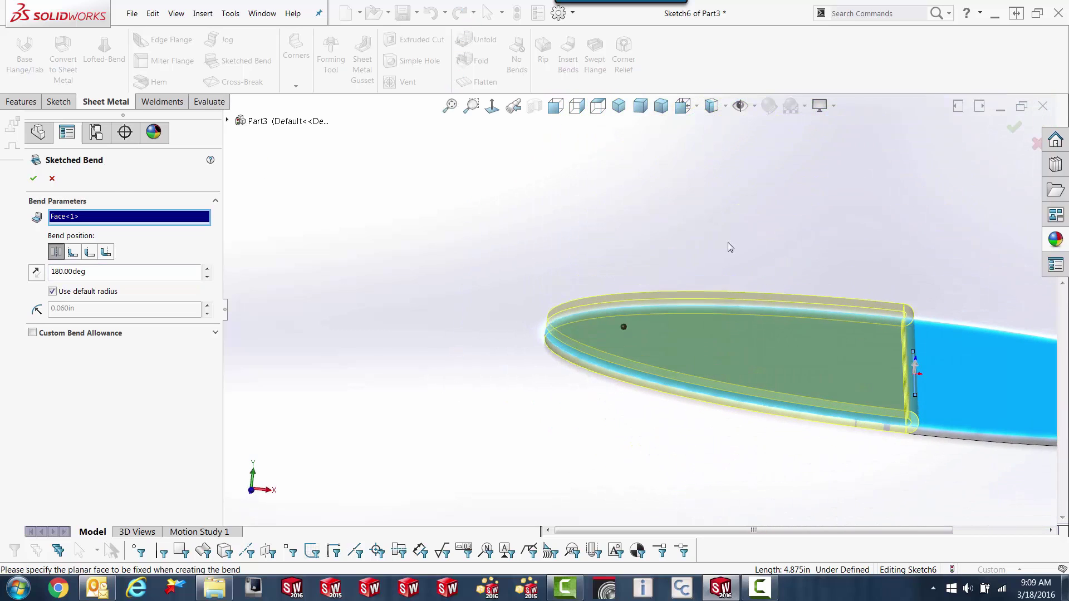
scroll(856, 422, down, 2)
scroll(752, 410, up, 1)
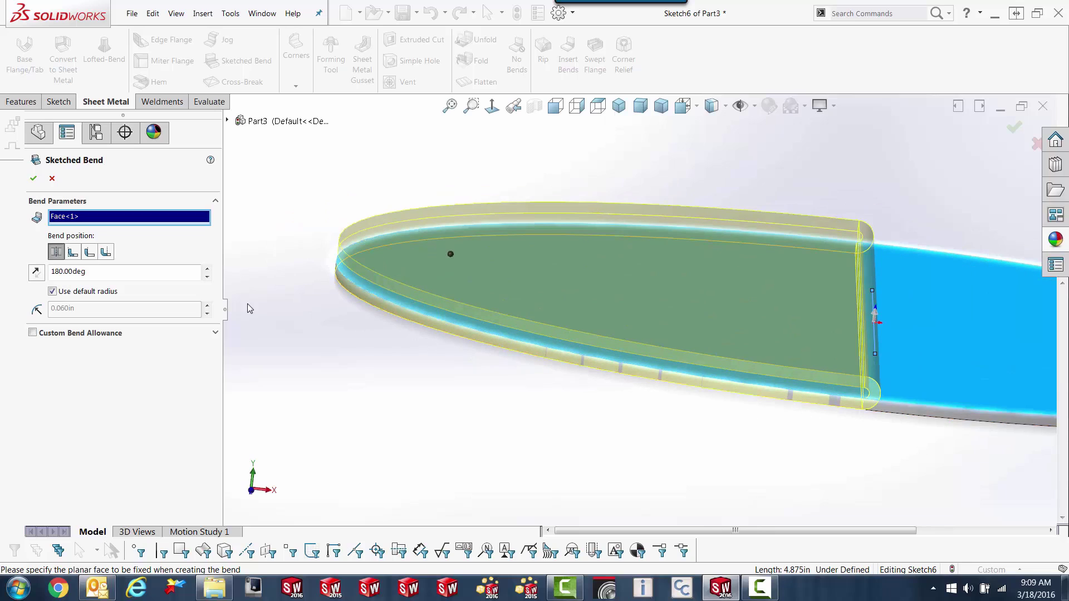
Override the default bend radius and set it to 1 inch.
click(53, 291)
click(71, 308)
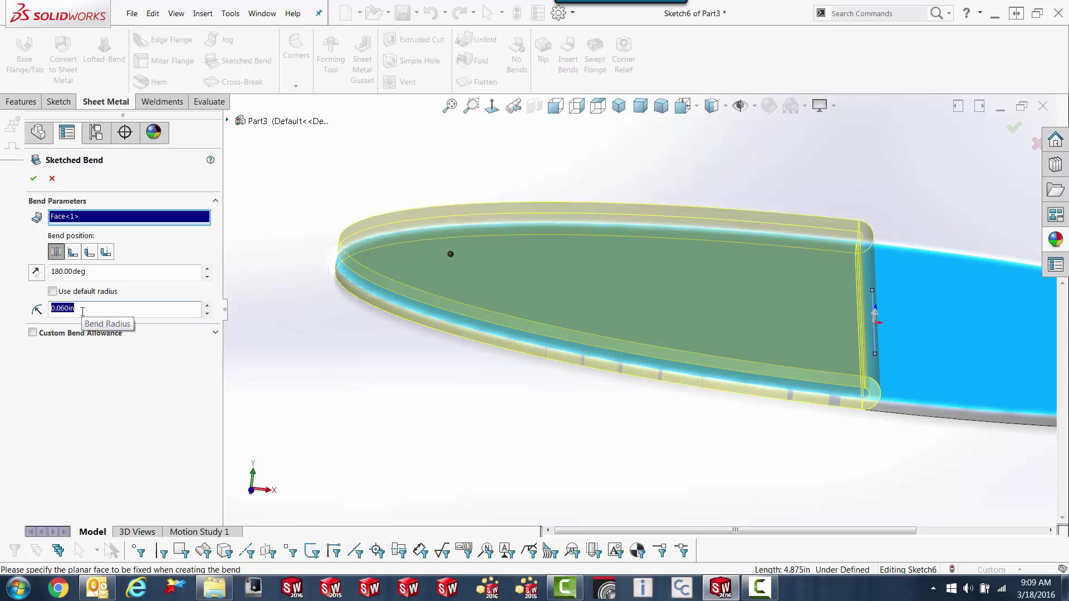
text(1.5)
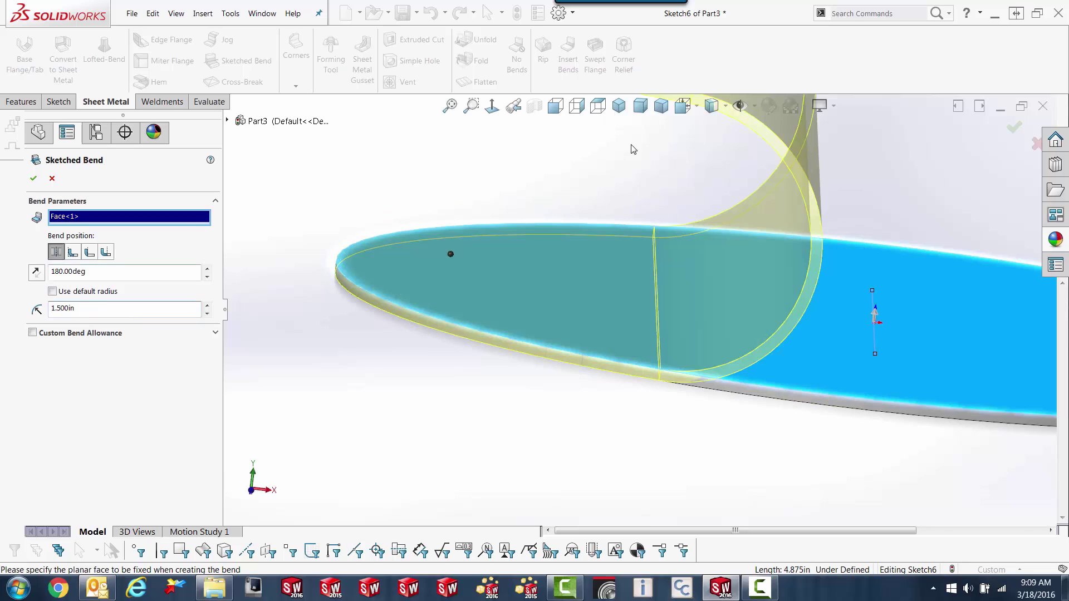
scroll(675, 257, up, 3)
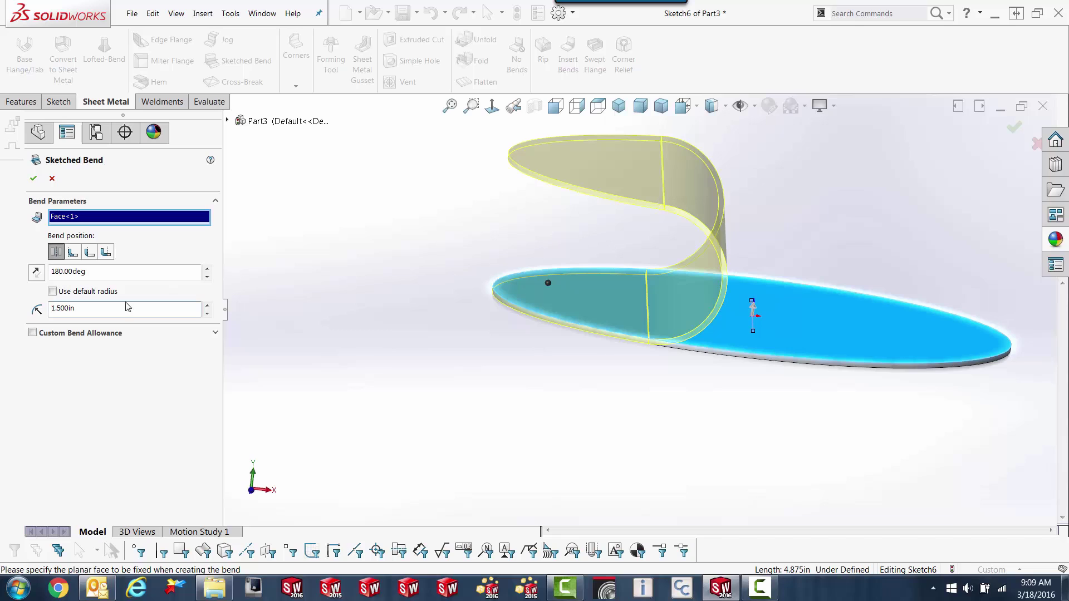
double_click(81, 307)
text(1)
key(Return)
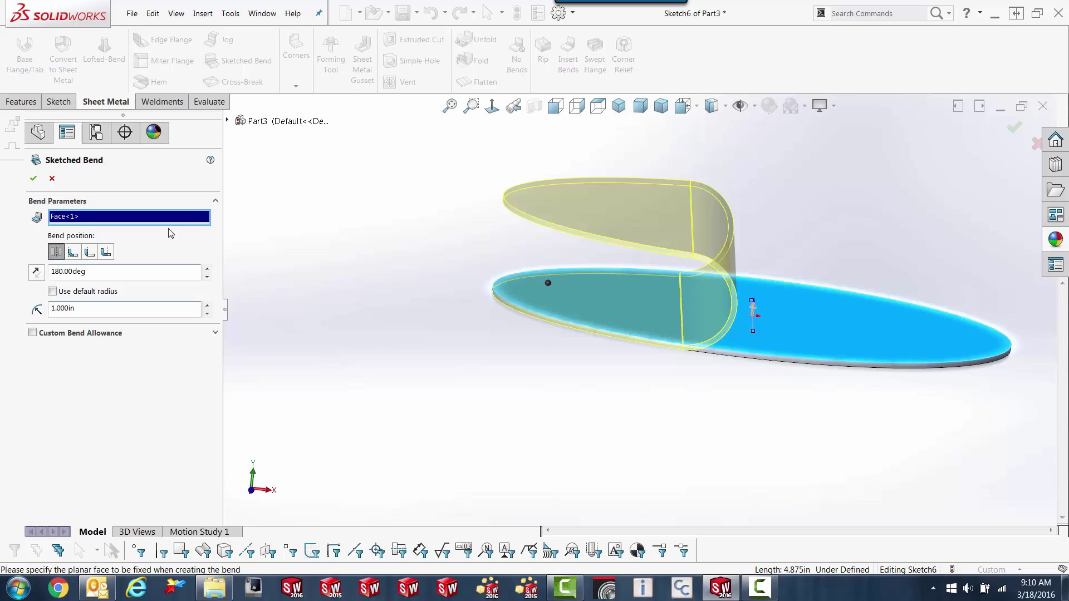
middle_drag(596, 432, 583, 229)
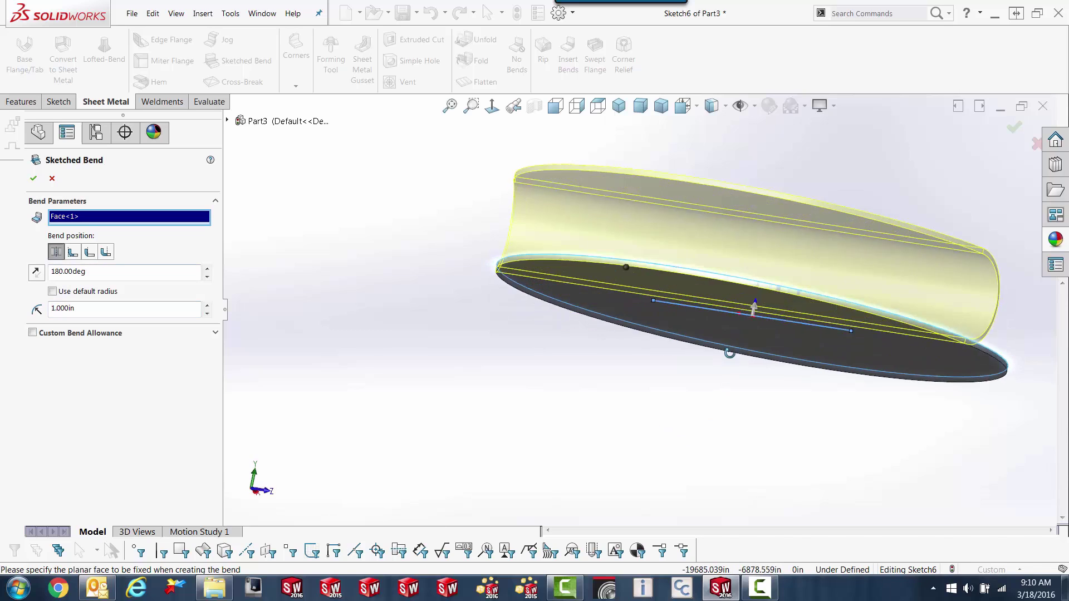
scroll(584, 251, up, 3)
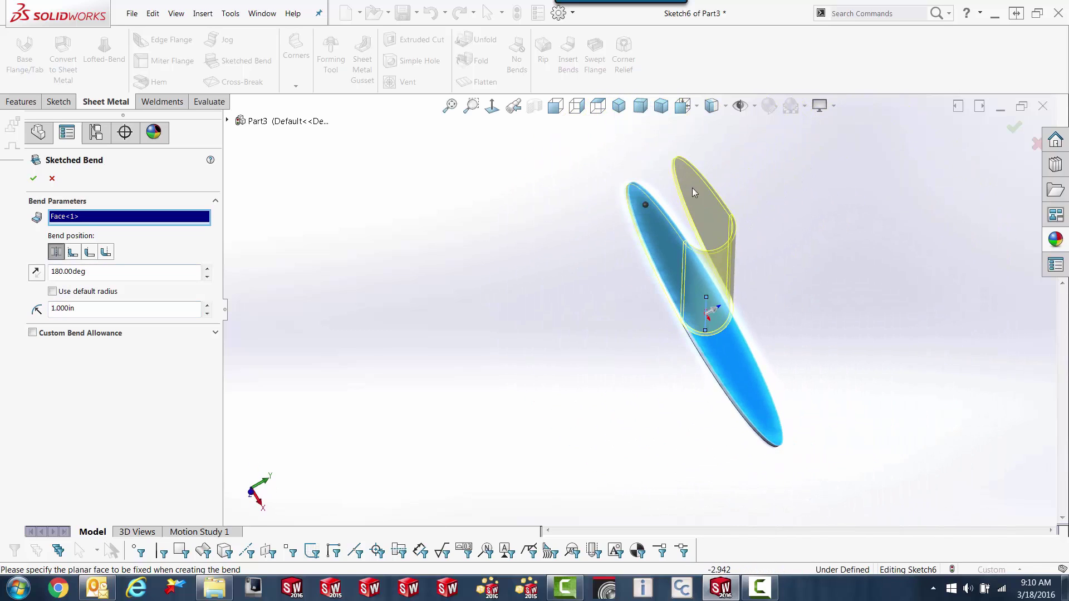
Confirm the bend, then open the Part3 colour editor from a flange face.
click(1014, 129)
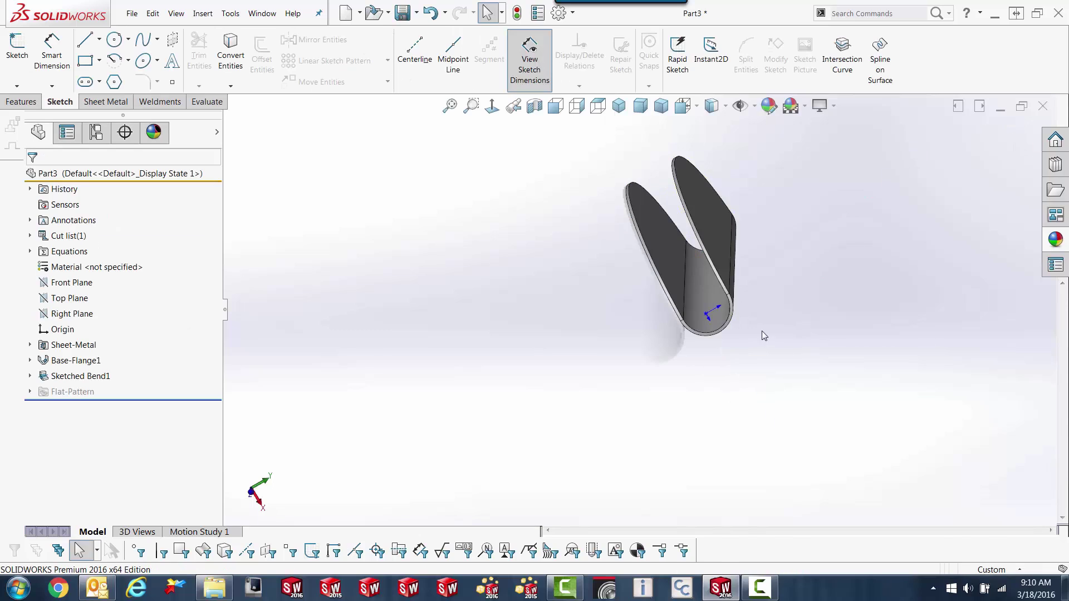
mouse_move(822, 338)
middle_down()
mouse_move(853, 278)
mouse_move(828, 312)
mouse_move(911, 282)
mouse_move(857, 295)
mouse_move(835, 287)
middle_up()
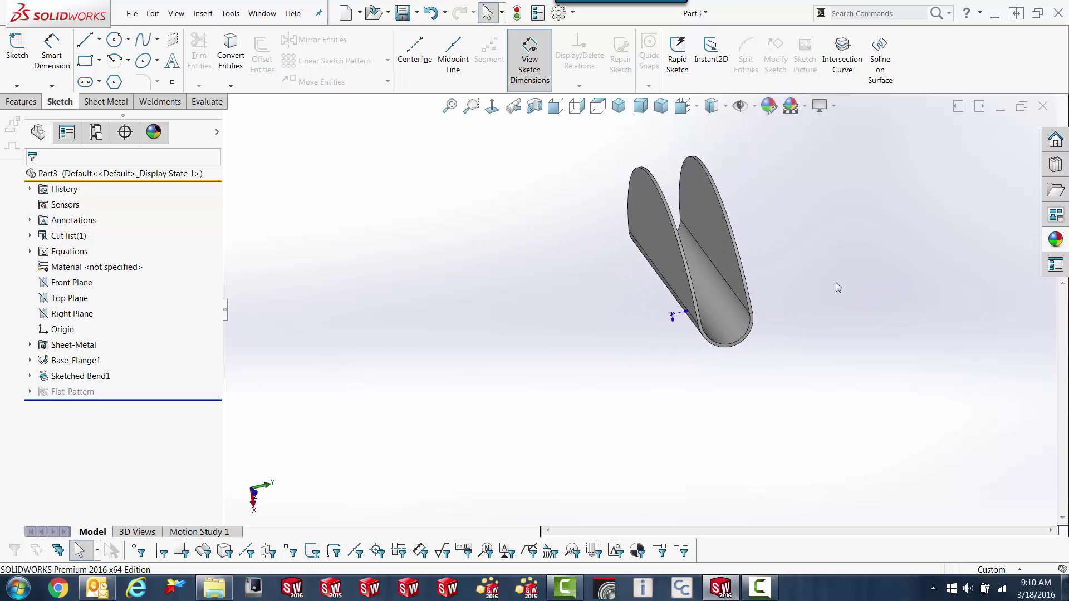
scroll(709, 201, down, 2)
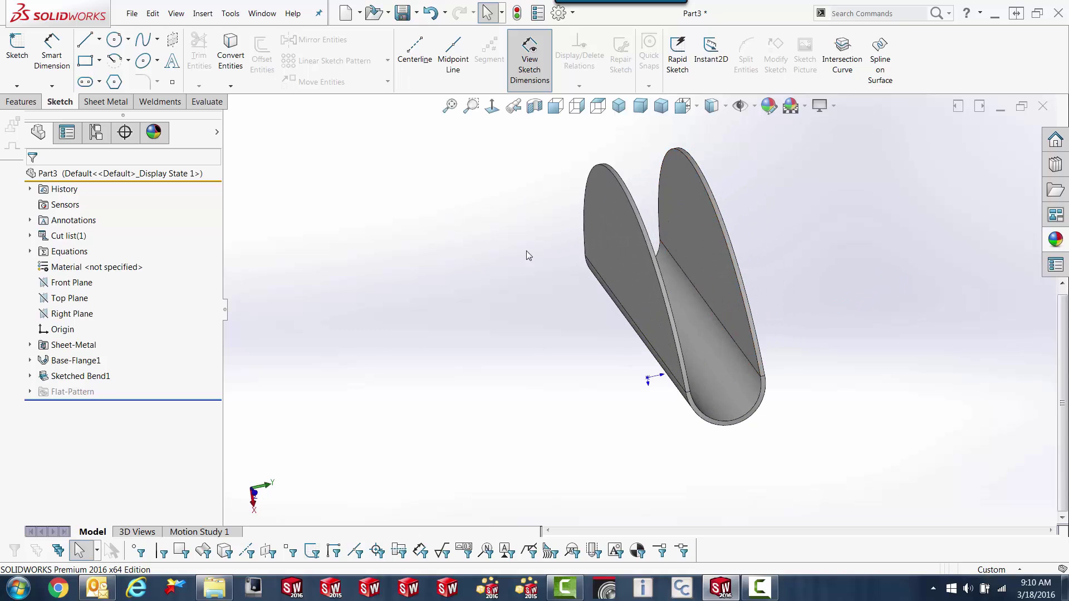
click(640, 271)
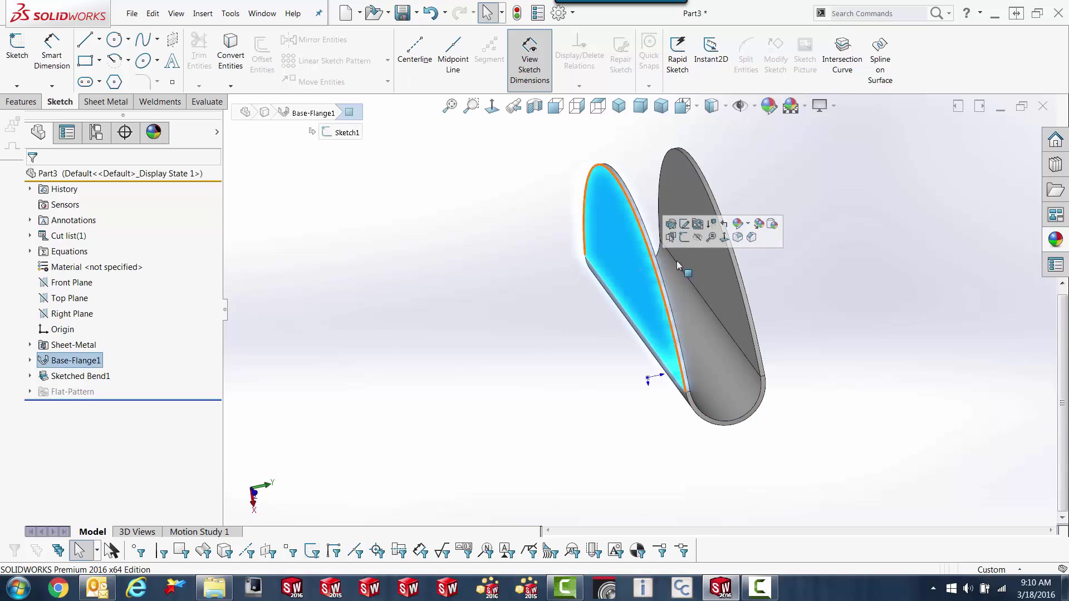
click(746, 224)
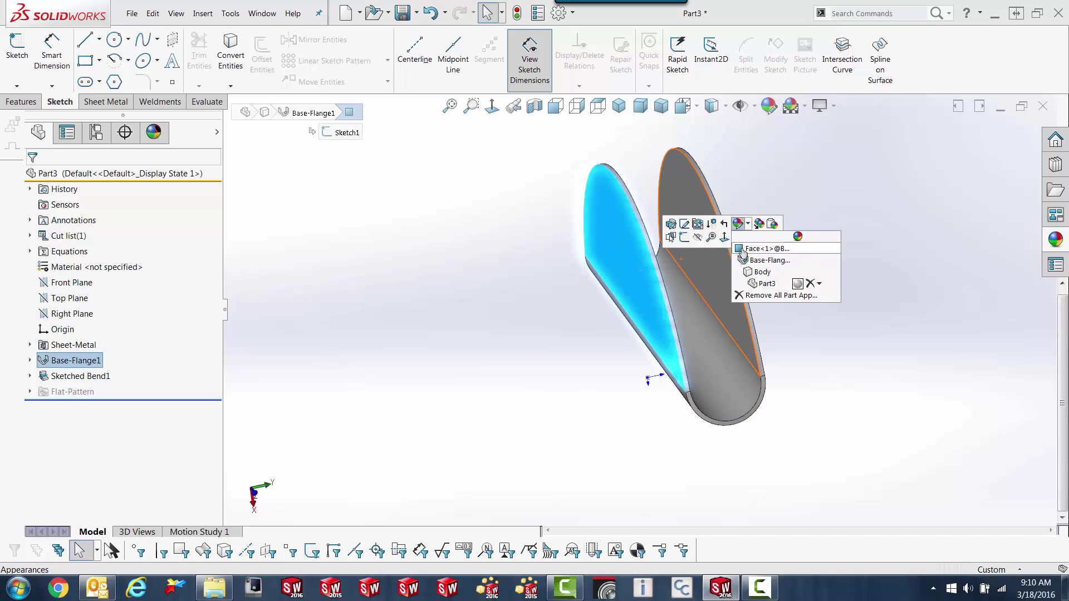
click(766, 285)
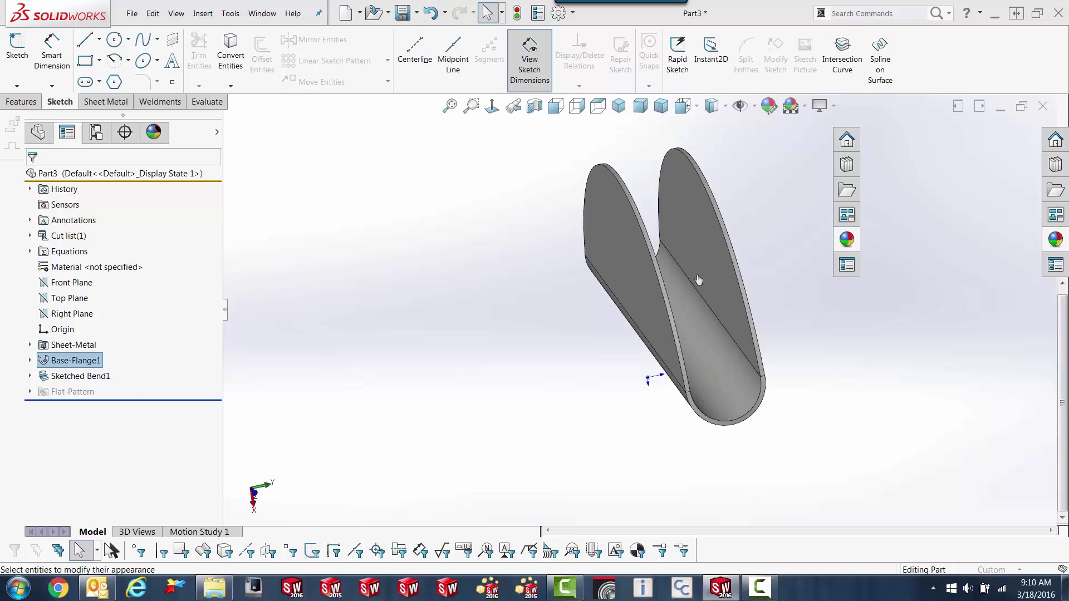
Pick a tan from the spectrum, set green 220 and blue 135, and confirm.
click(216, 505)
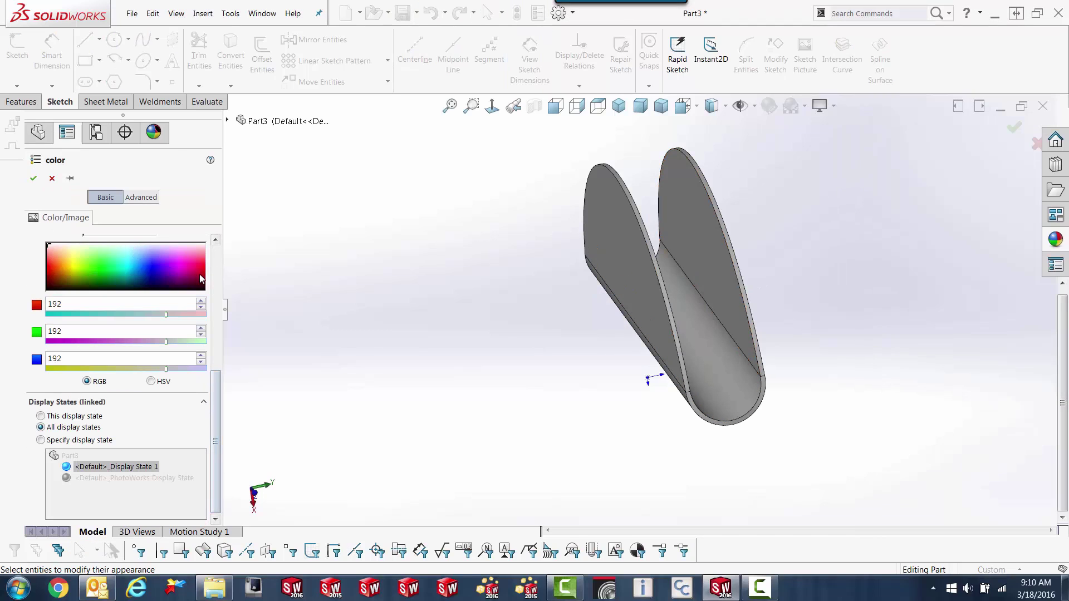
click(216, 241)
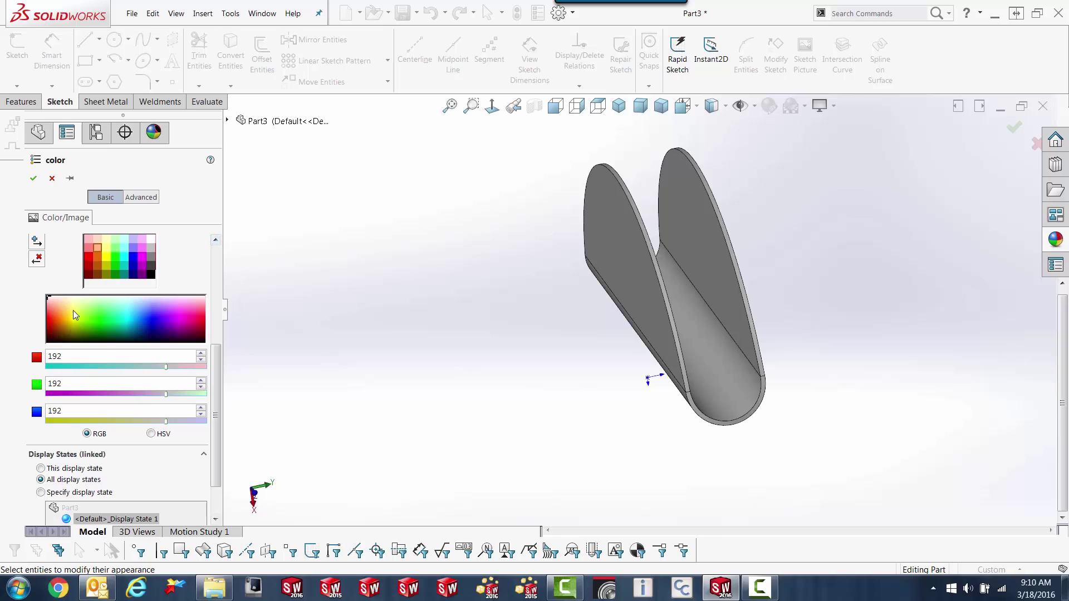
click(63, 306)
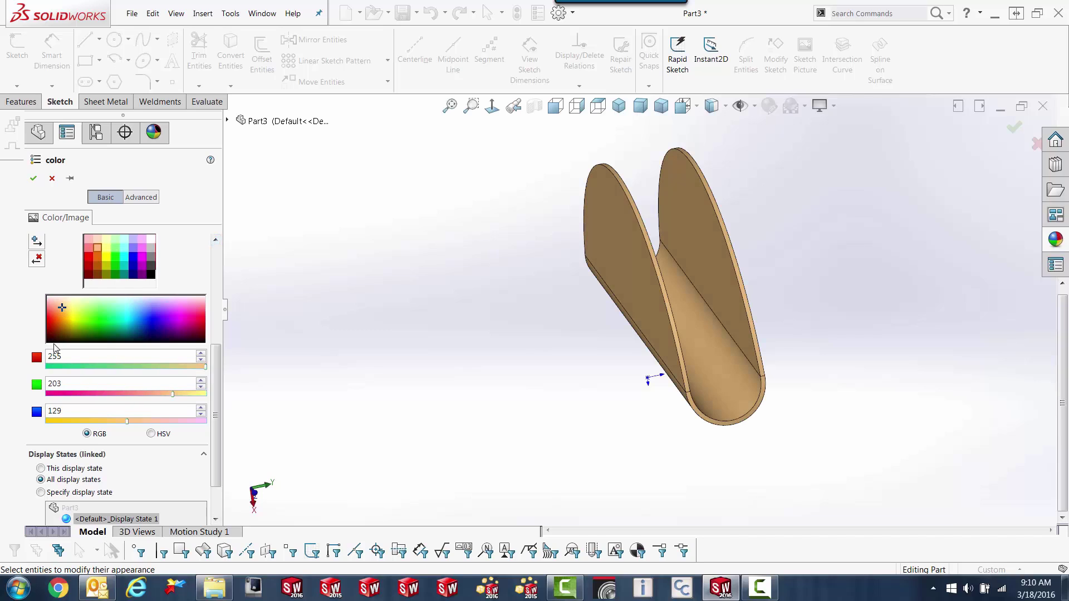
double_click(65, 383)
text(22)
key(Return)
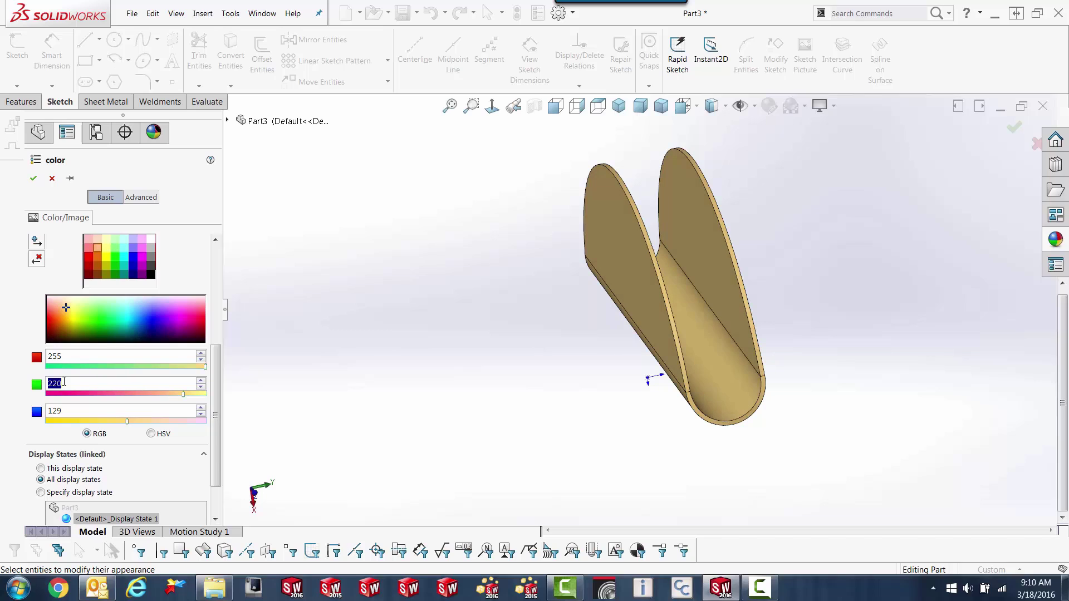
double_click(66, 411)
text(135)
key(Return)
mouse_move(580, 351)
middle_down()
mouse_move(608, 294)
mouse_move(632, 274)
middle_up()
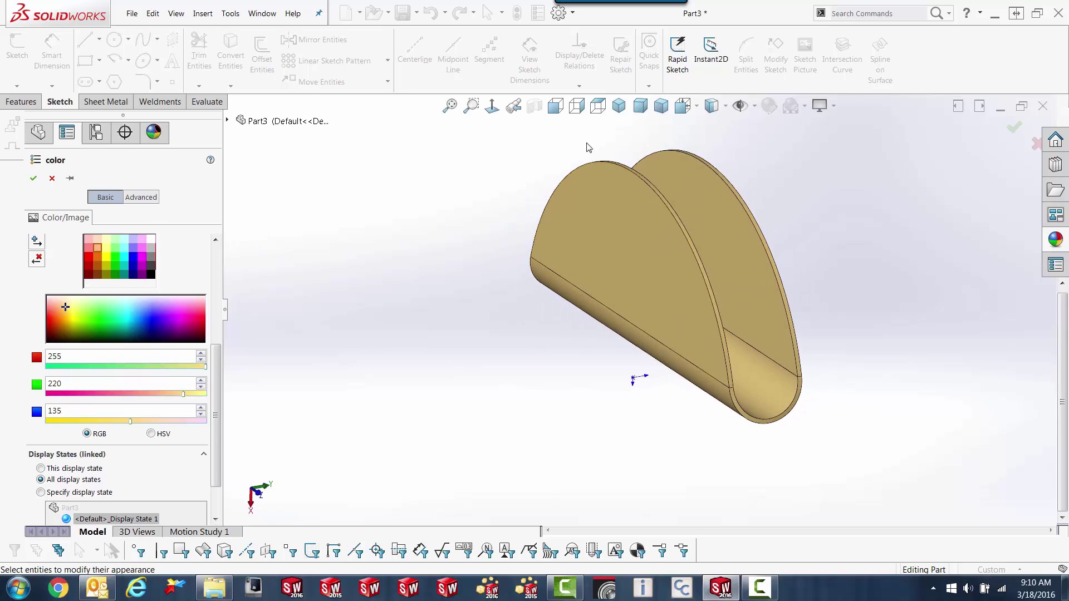
click(33, 178)
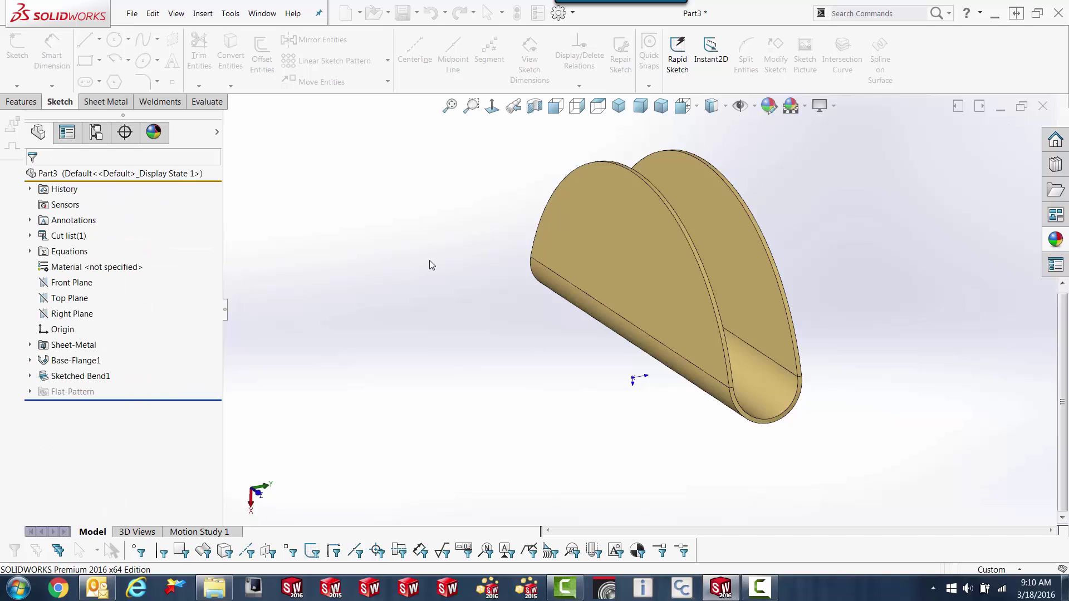
Switch the display style to Shaded without edges.
click(712, 106)
click(719, 143)
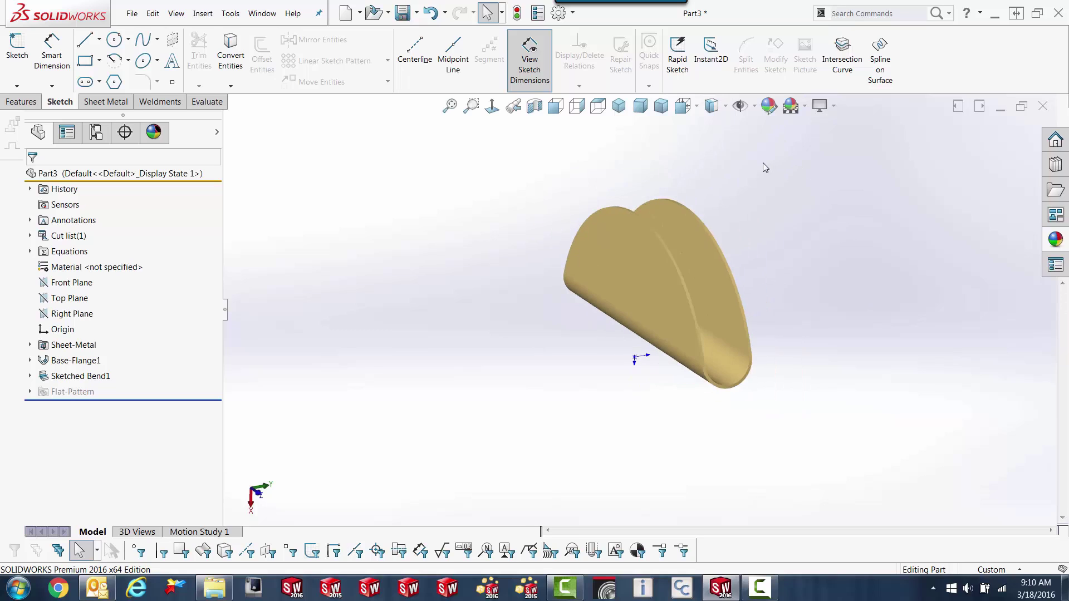
scroll(759, 165, down, 2)
scroll(528, 417, up, 2)
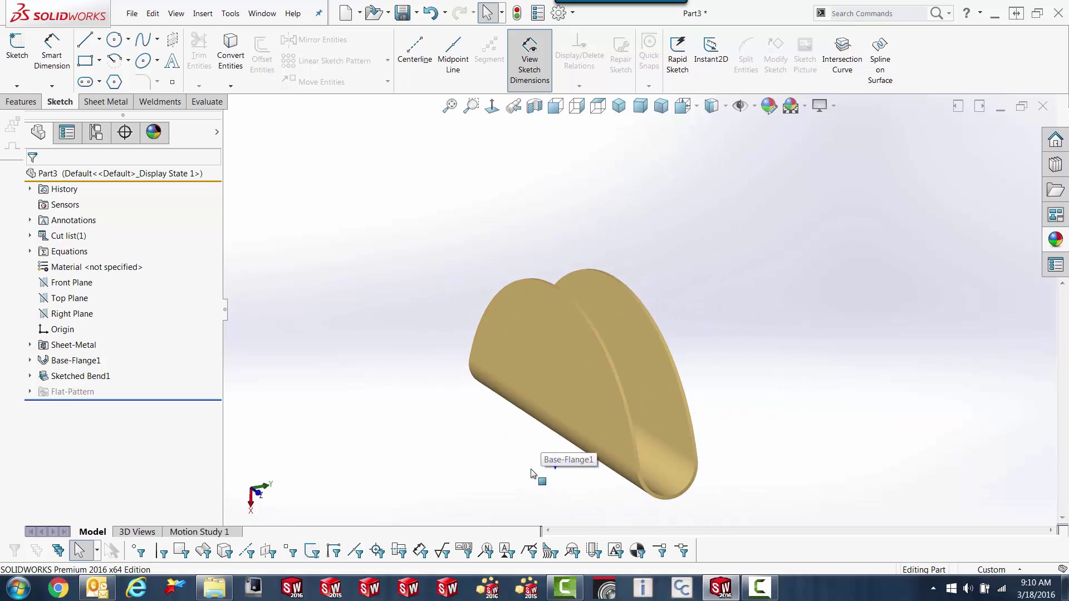
scroll(552, 483, down, 1)
scroll(591, 466, up, 1)
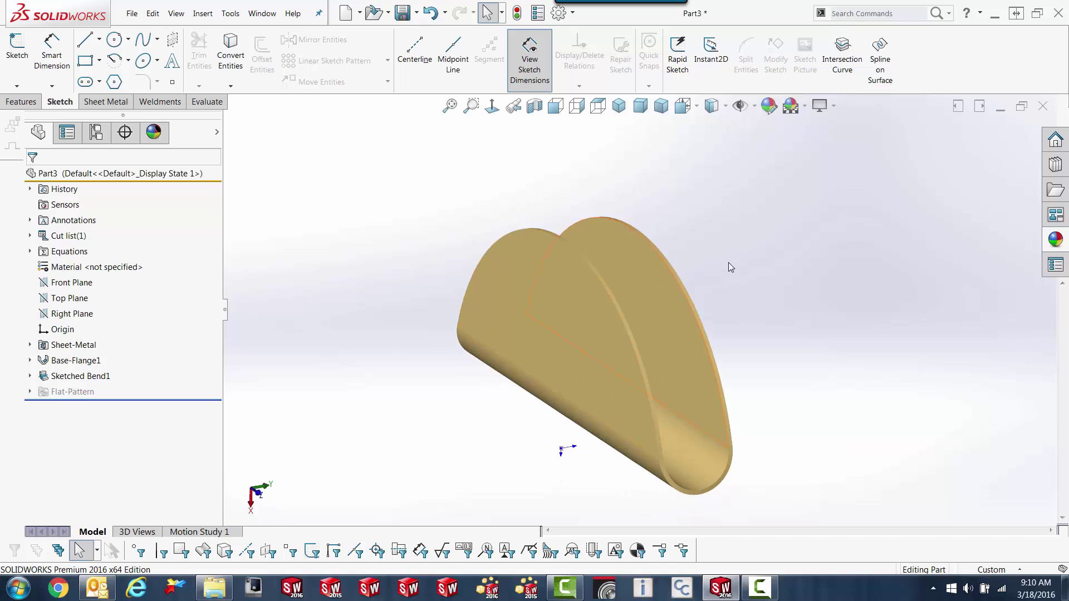